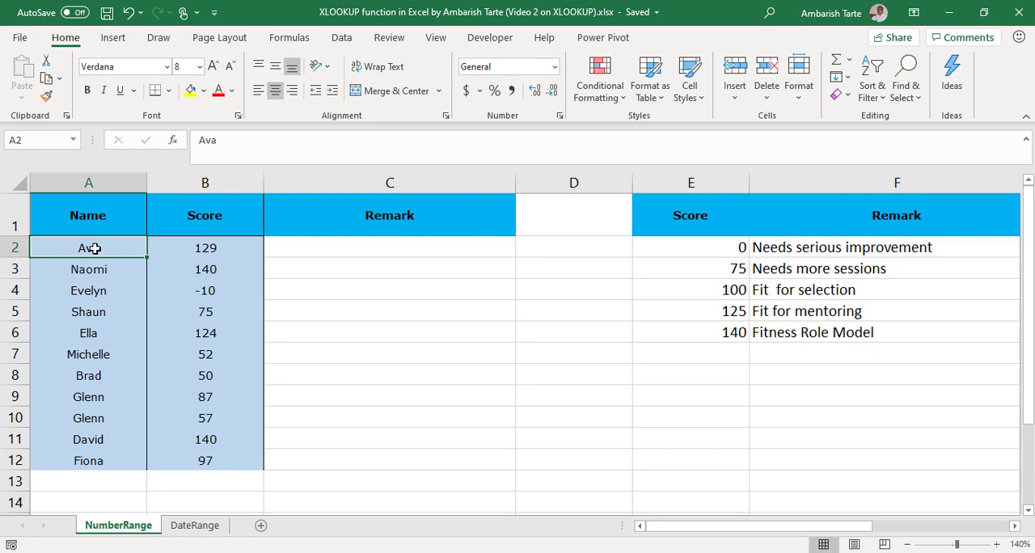
Step: Examine the Name and Score data and the Remark column to fill in across rows 2 to 12
key(ctrl+shift+Down)
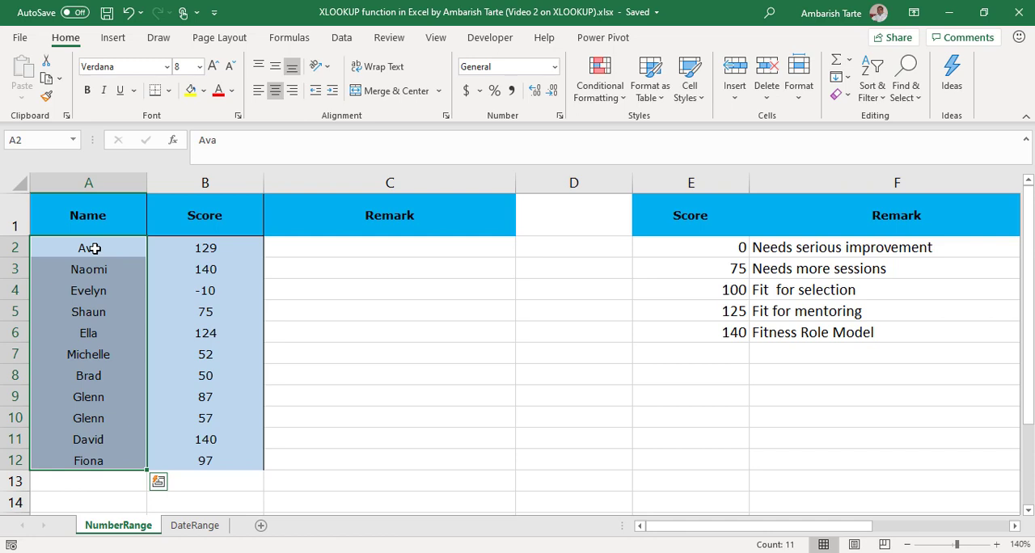
key(Tab)
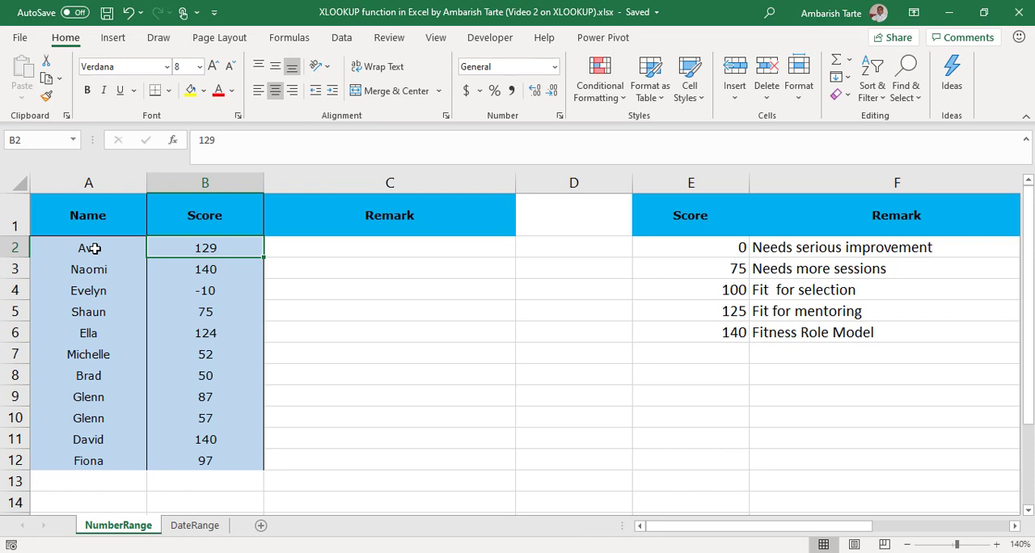
key(ctrl+shift+Down)
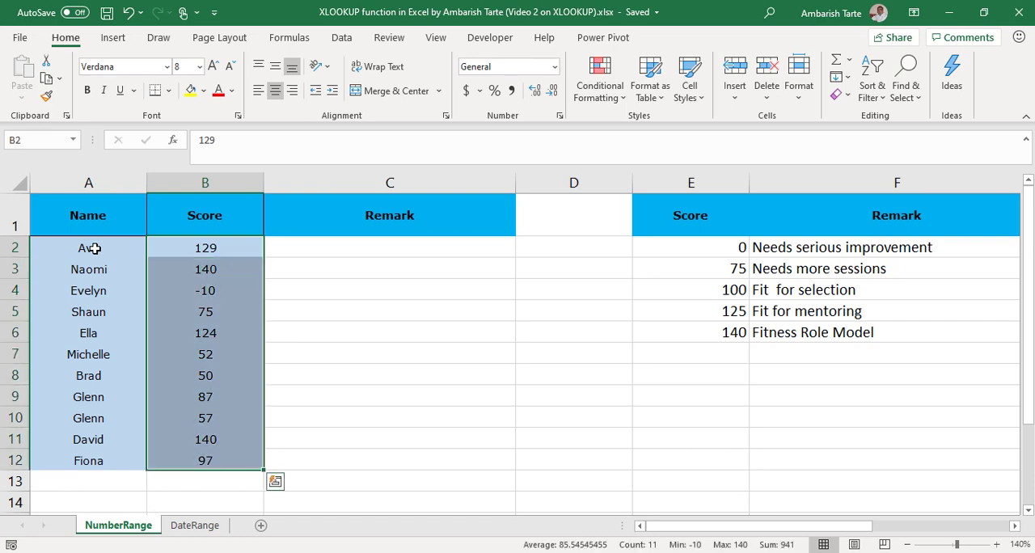
click(199, 252)
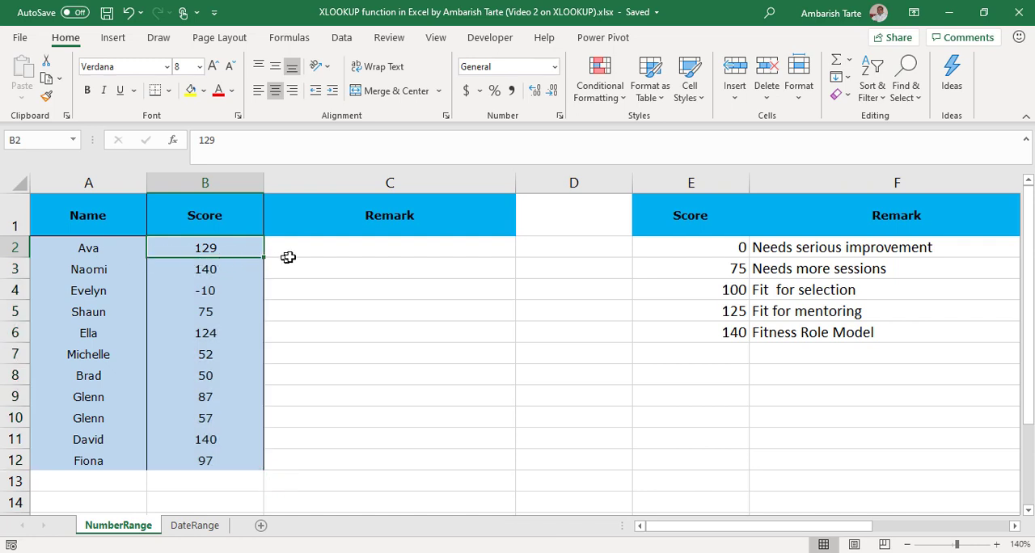
click(315, 253)
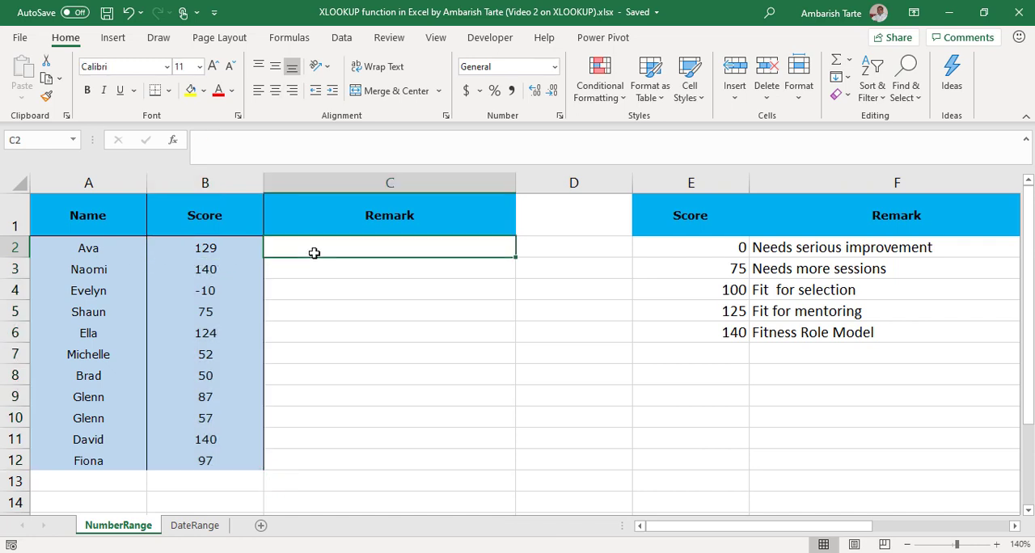
key(shift+Down)
key(shift+Down)
key(shift+Down)
key(shift+Down)
key(shift+Down)
key(shift+Down)
key(shift+Down)
key(shift+Down)
key(shift+Down)
key(shift+Down)
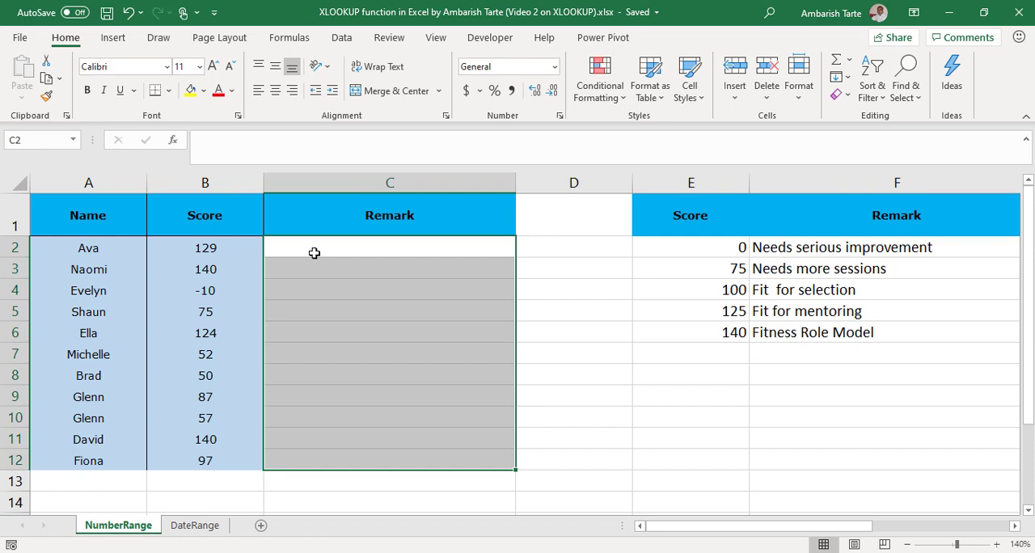
Step: Examine the score thresholds and their matching remarks in the lookup table E2:F6
key(ctrl+Right)
key(Right)
key(Left)
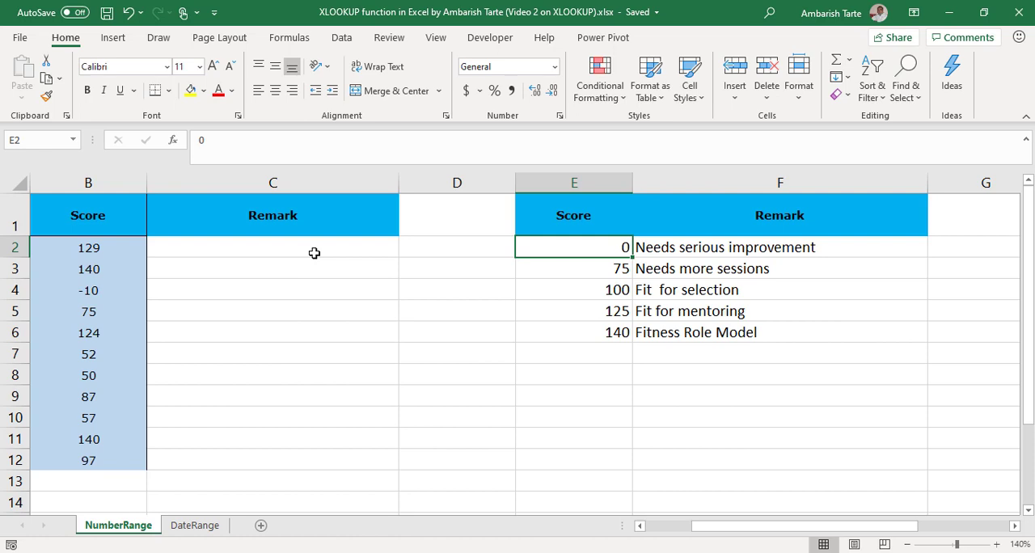
key(shift+Right)
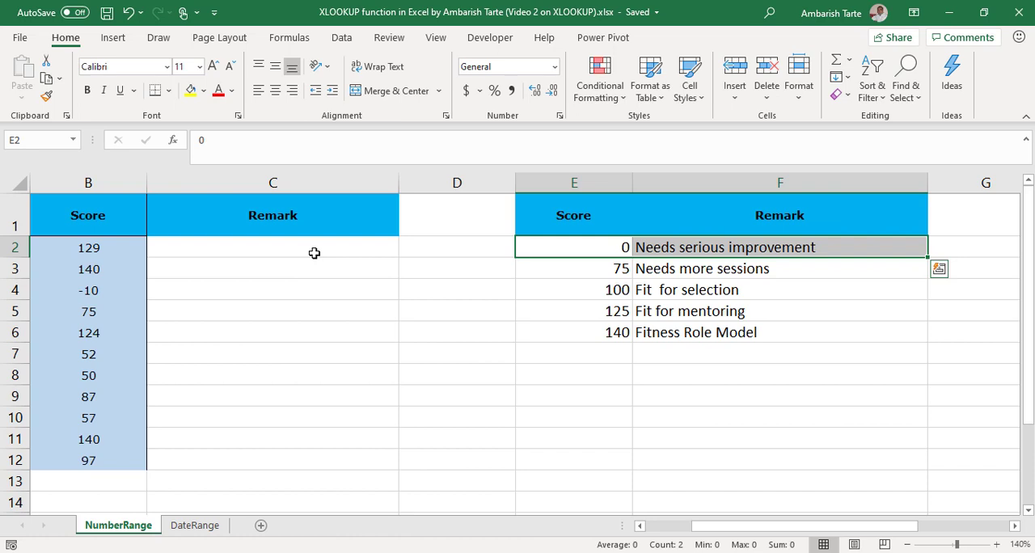
key(Down)
key(shift+Right)
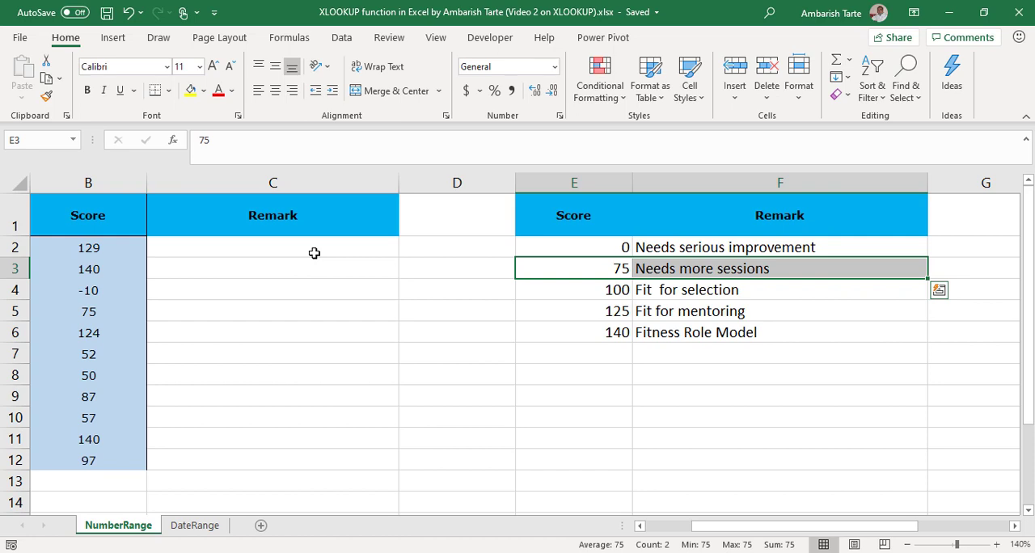
key(Down)
key(Down)
key(Down)
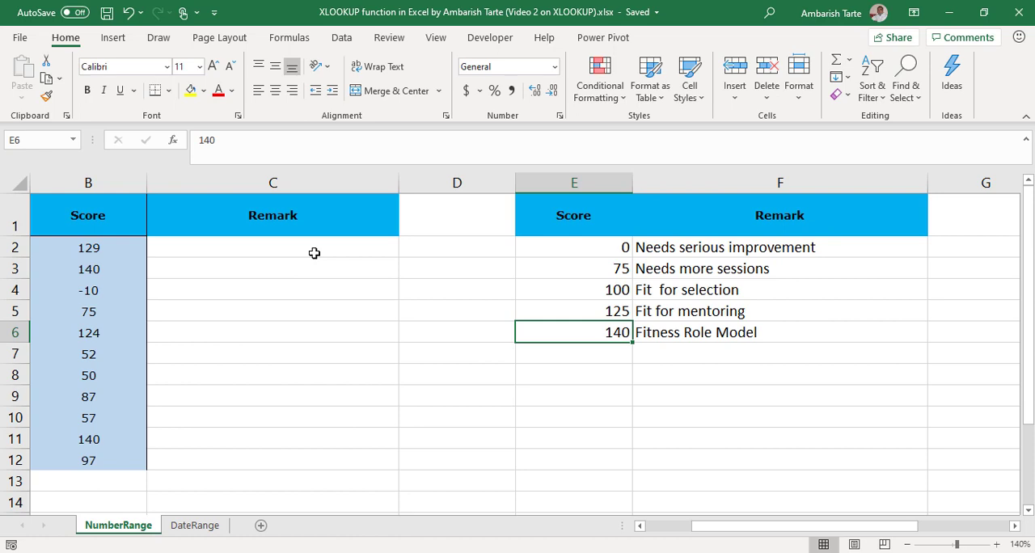
key(Up)
key(Up)
key(Up)
key(Up)
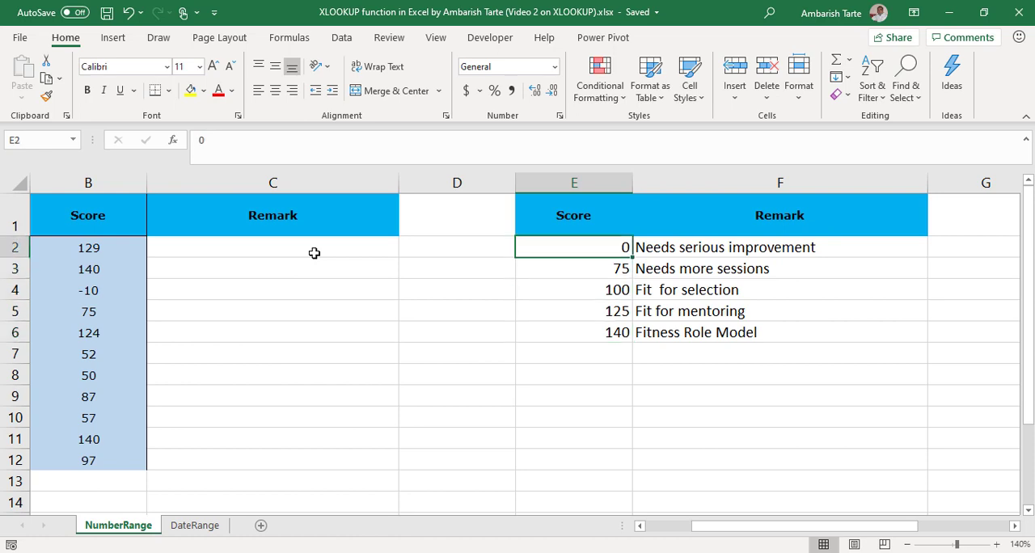
key(ctrl+shift+Down)
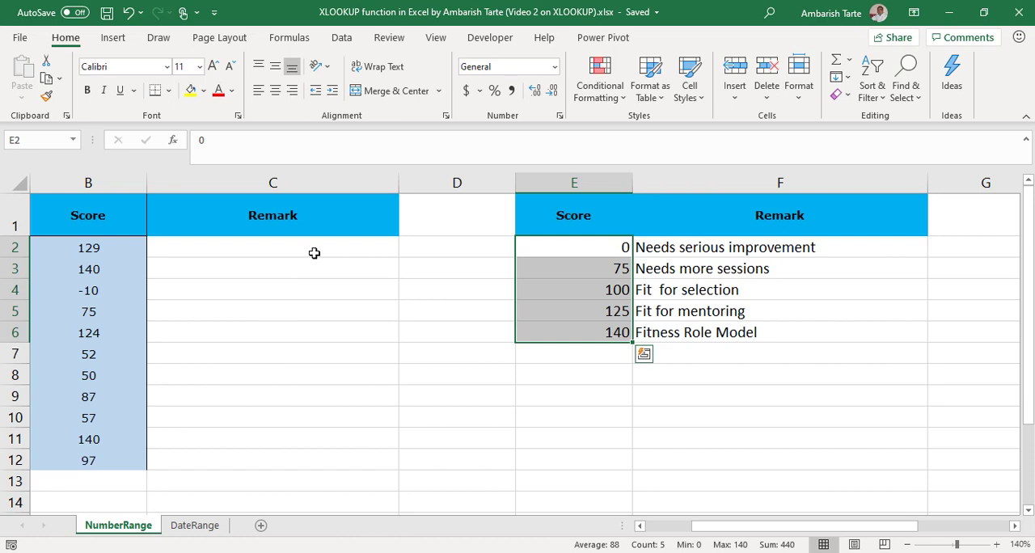
click(533, 292)
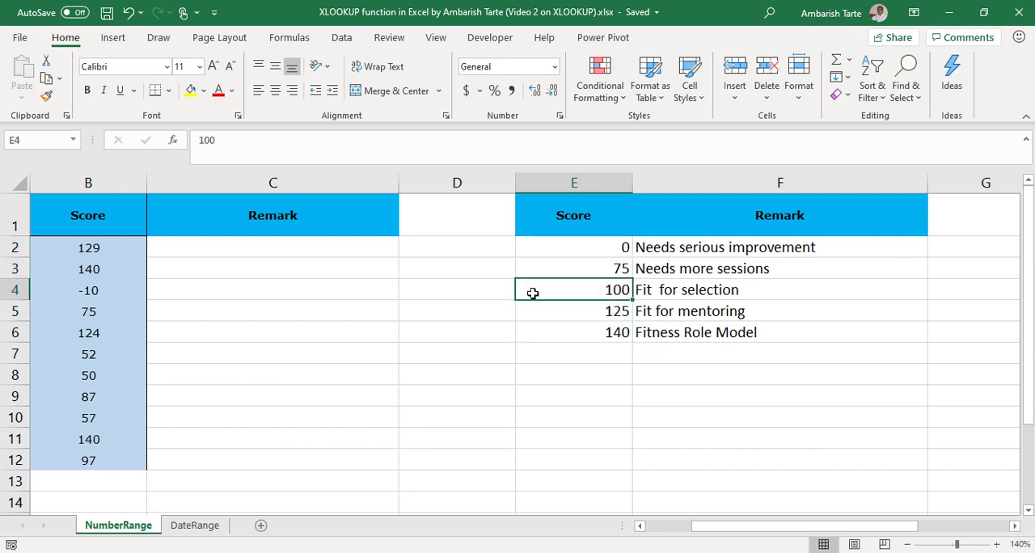
click(673, 270)
click(675, 293)
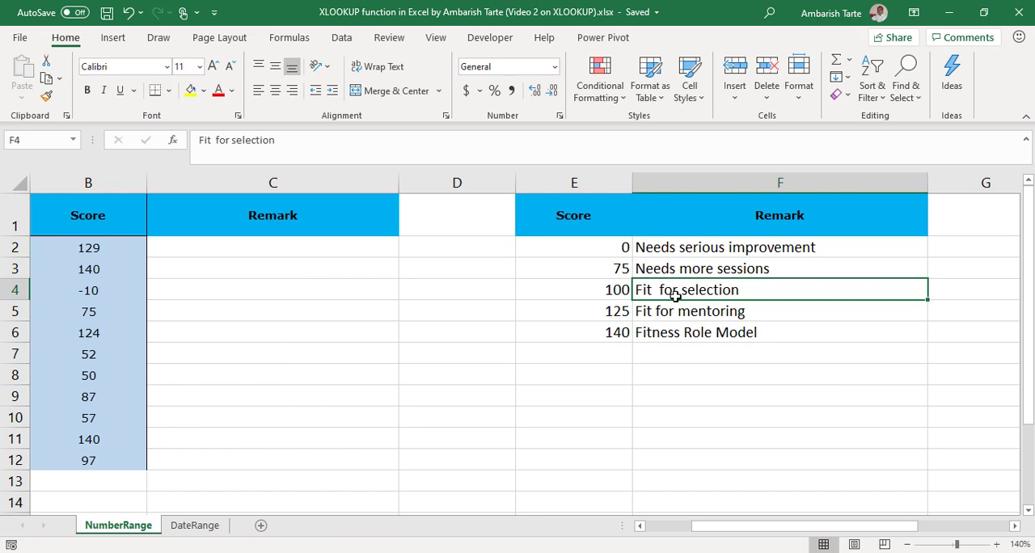
Step: Try an IF formula in C2 that returns $F$6 when B2>=$E$6, leaving the false argument open
click(282, 248)
text(=IF()
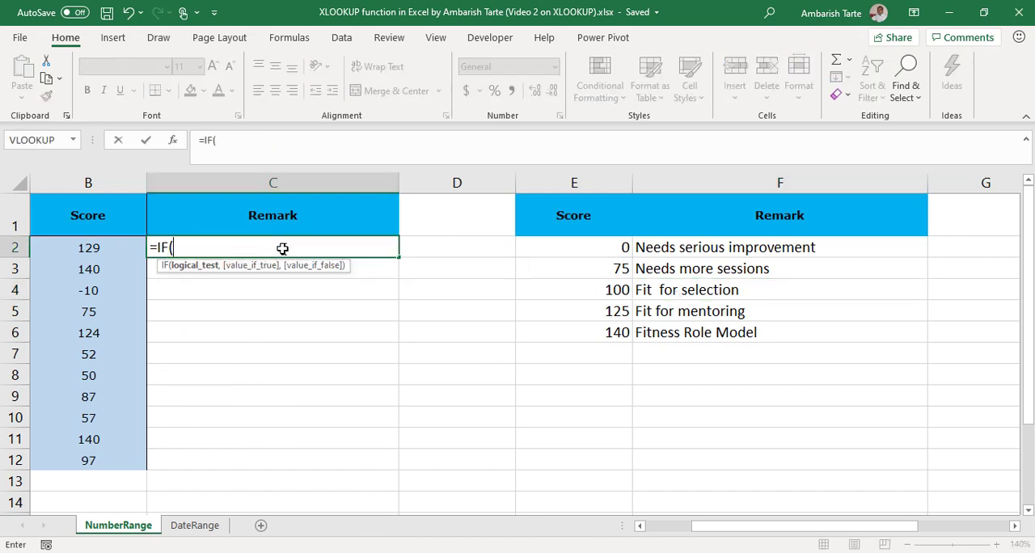
key(Left)
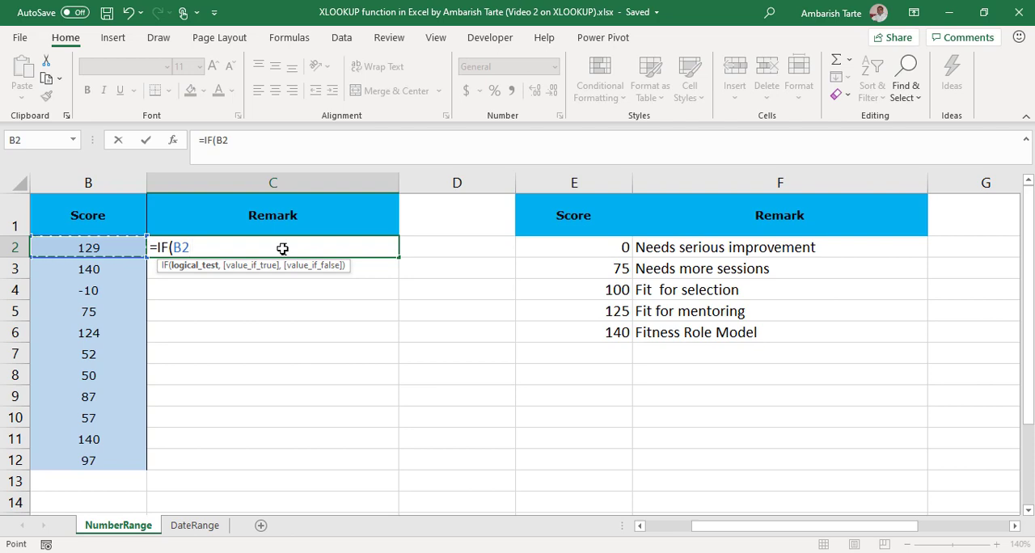
text(>=)
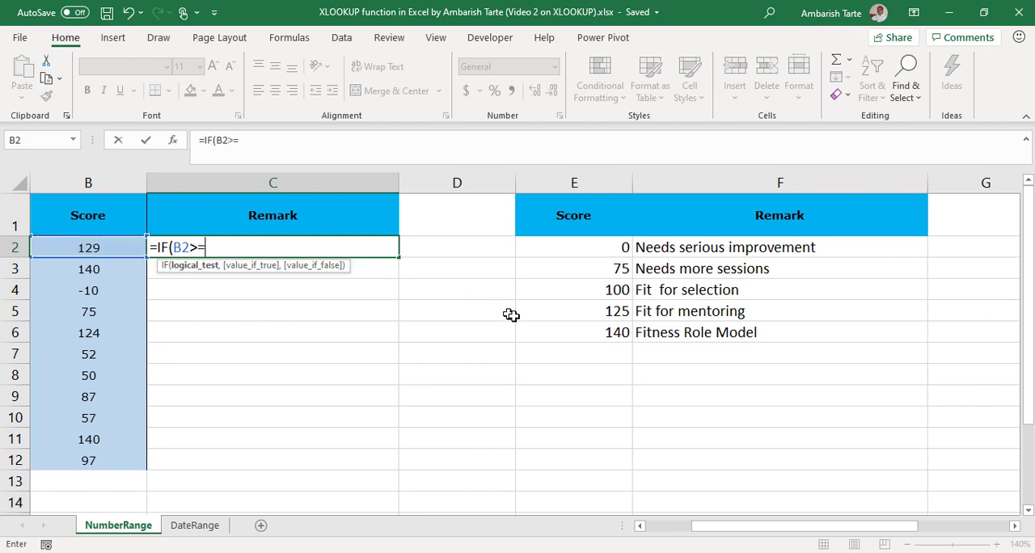
click(539, 331)
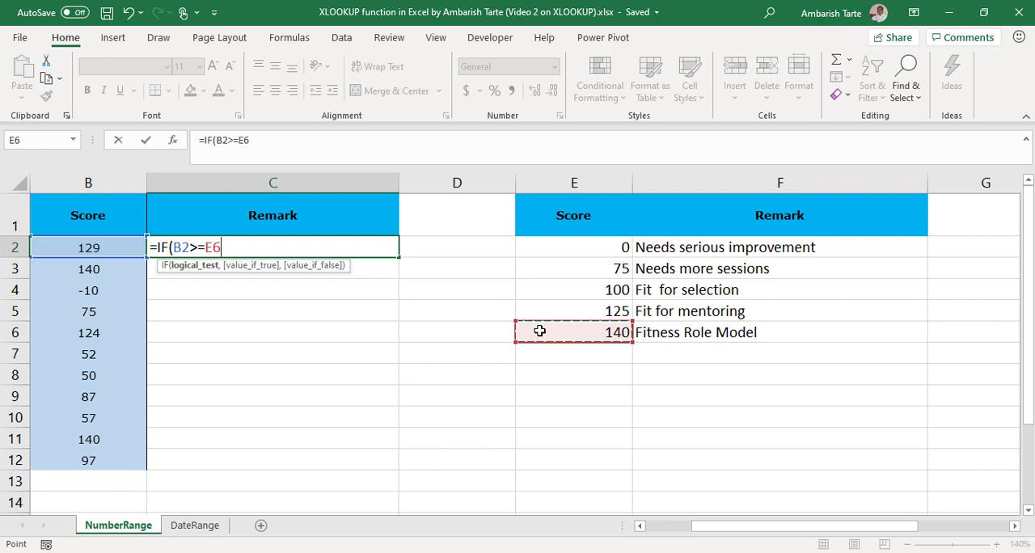
key(F4)
text(,)
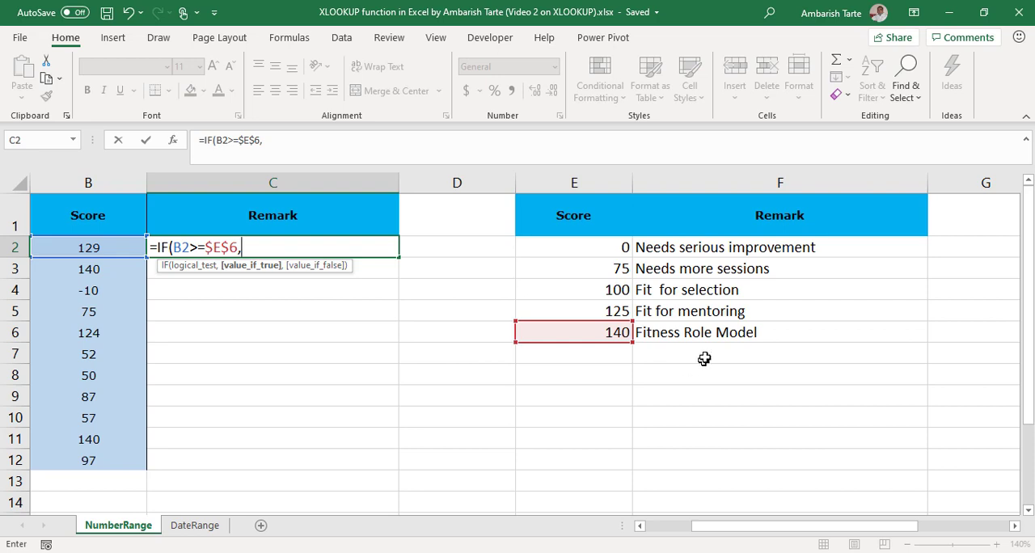
click(712, 331)
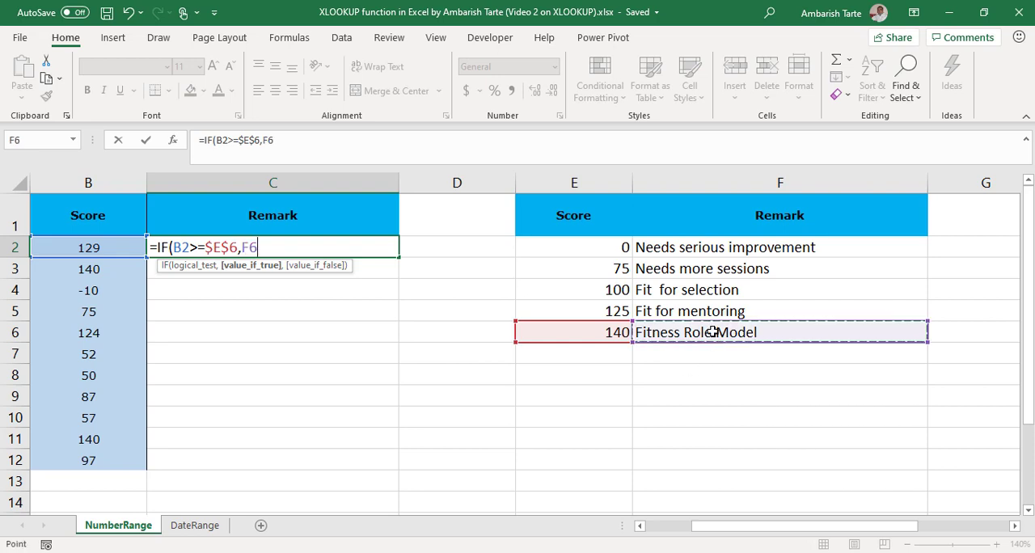
key(F4)
text(,)
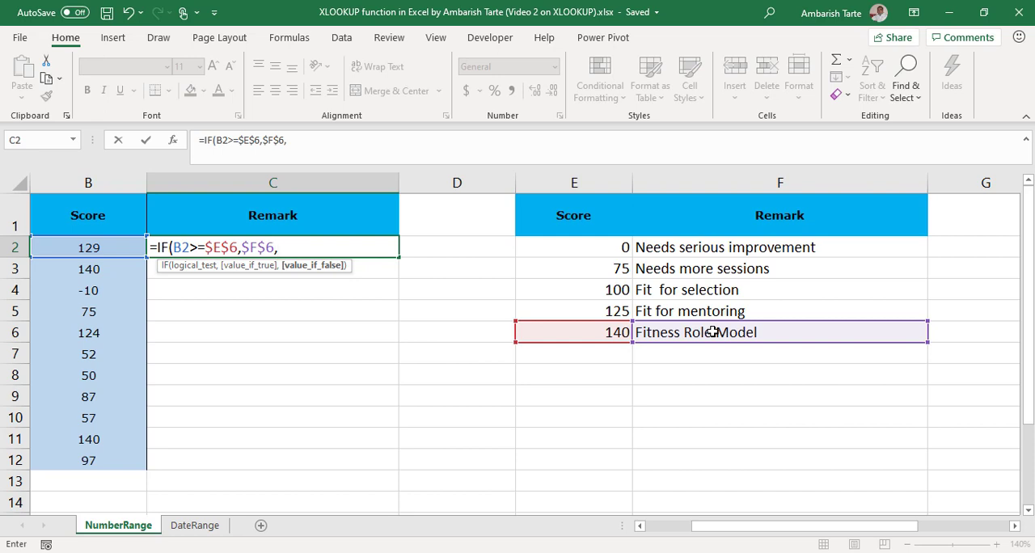
Step: Try nesting an IF that returns "Fit for mentoring" when B2>=125, begin a third IF, and discard the whole formula
text(if)
key(Tab)
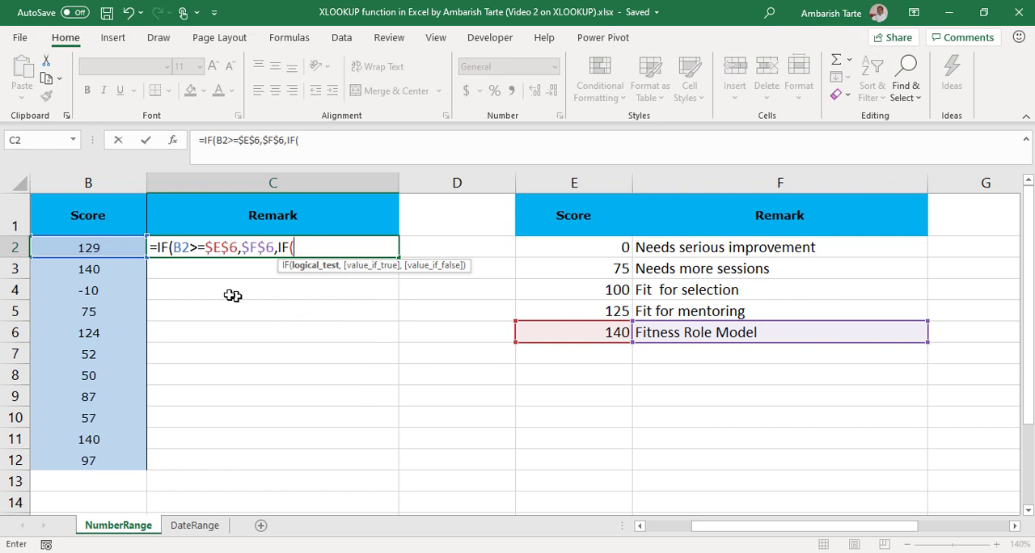
click(92, 247)
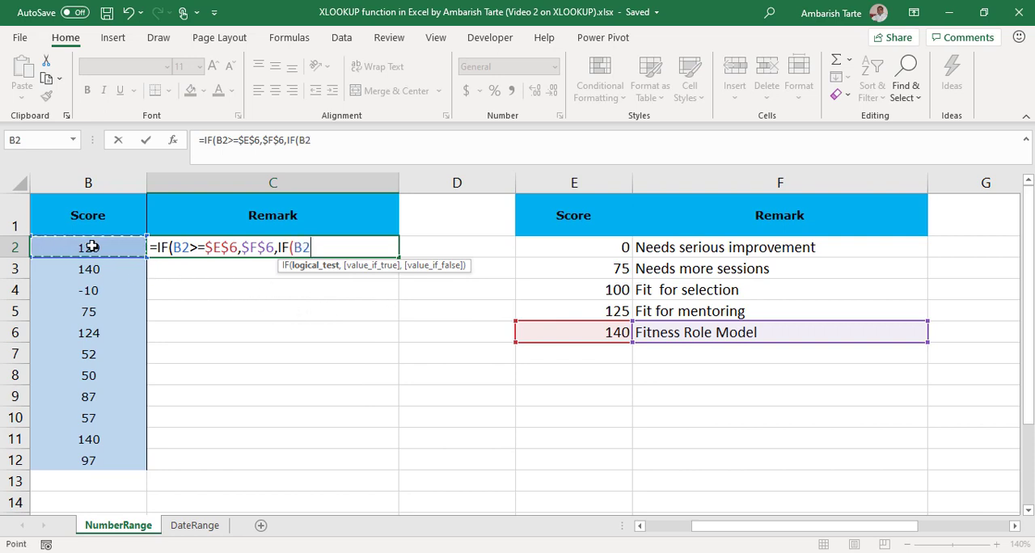
text(>=)
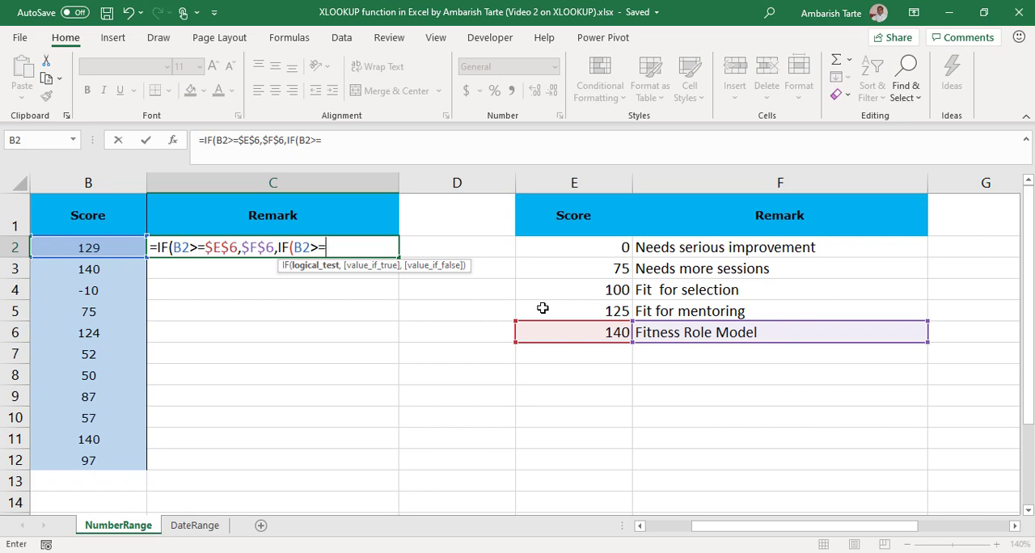
text(125,)
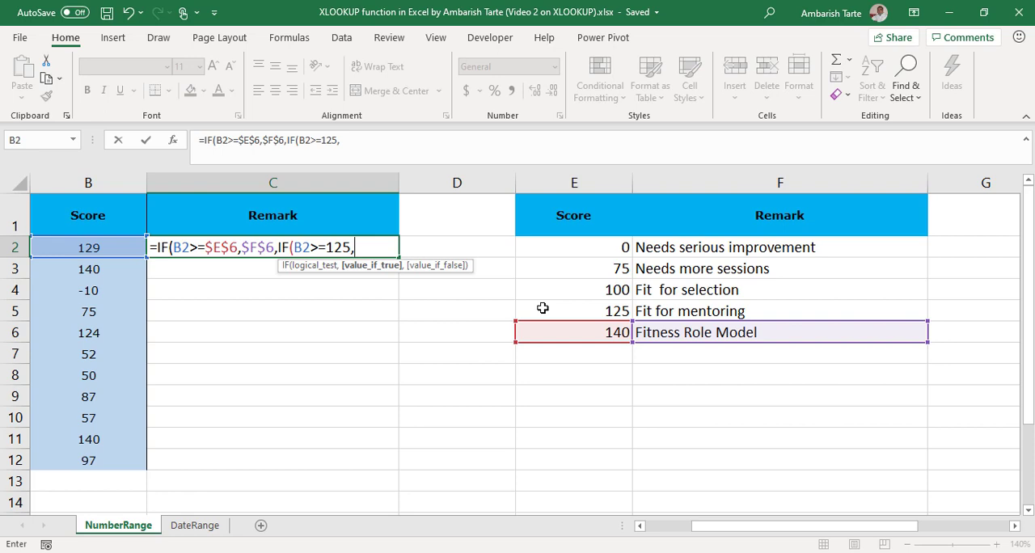
text("Fit for M)
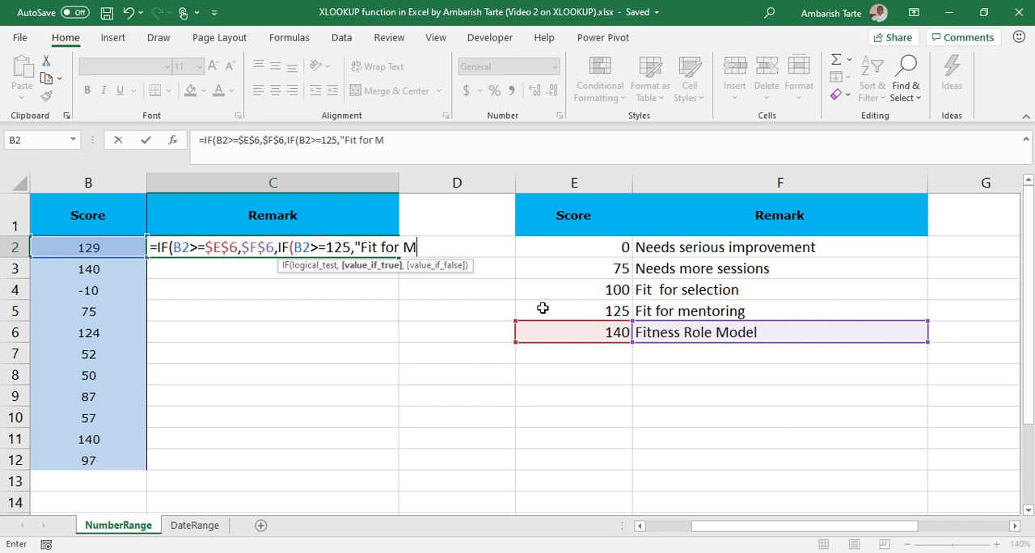
key(BackSpace)
text(mentoring")
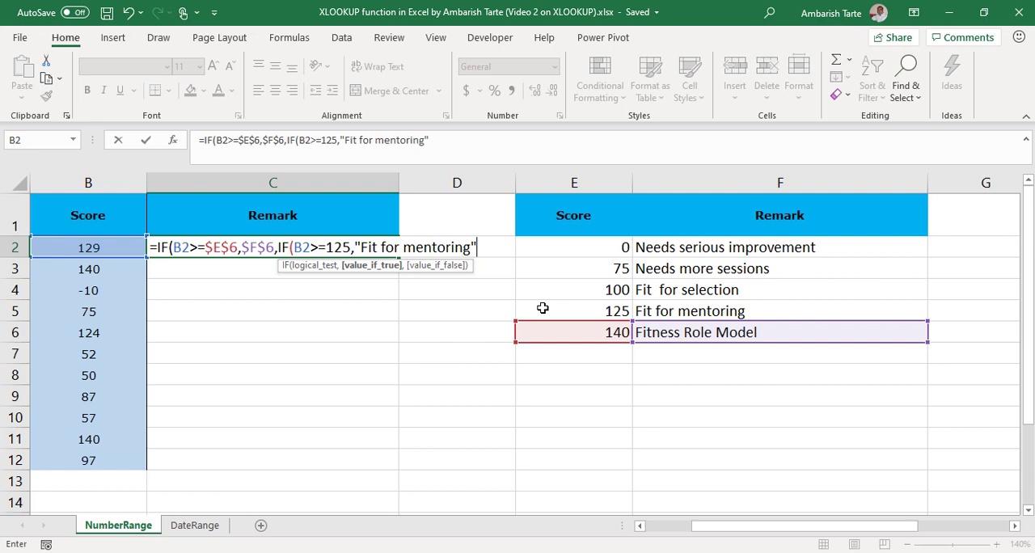
text(,)
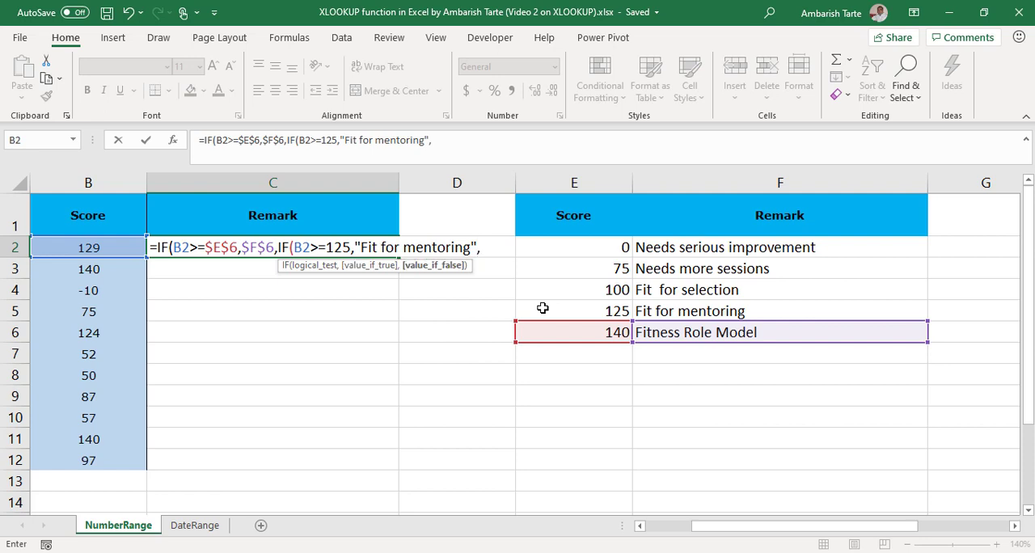
text(IF()
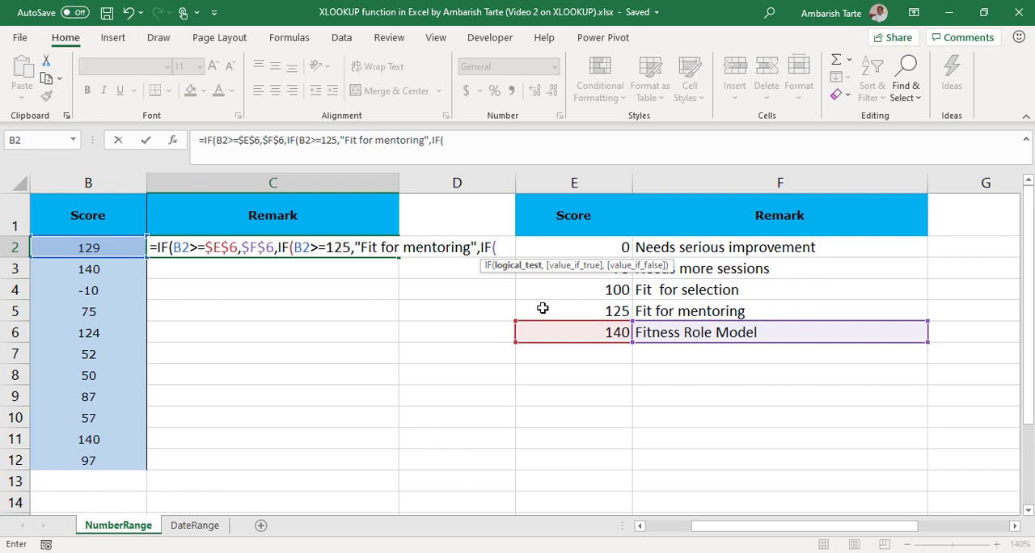
key(Escape)
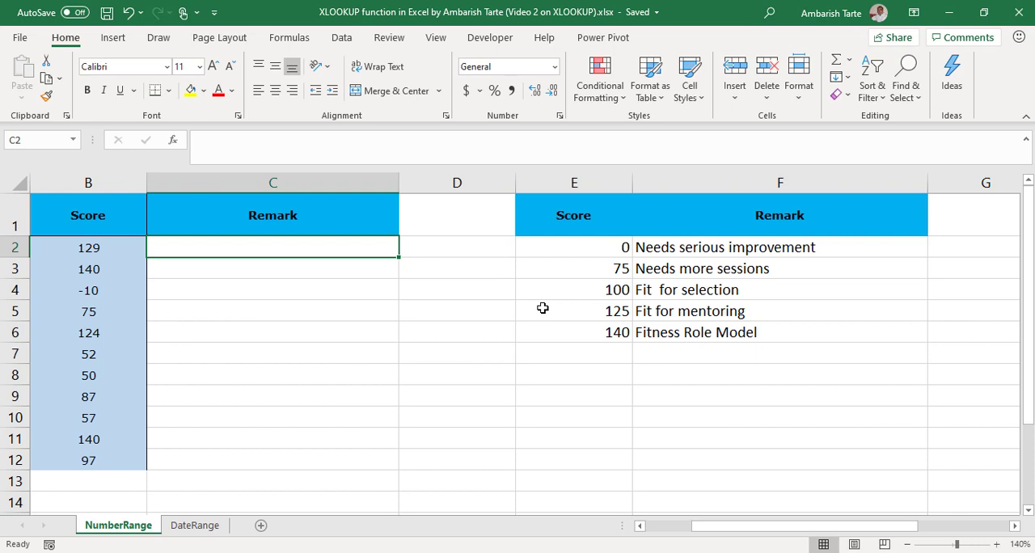
Step: Start an XLOOKUP formula in C2 with B2 as the lookup value and the absolute range $E$2:$E$6 as the lookup array
text(=xl)
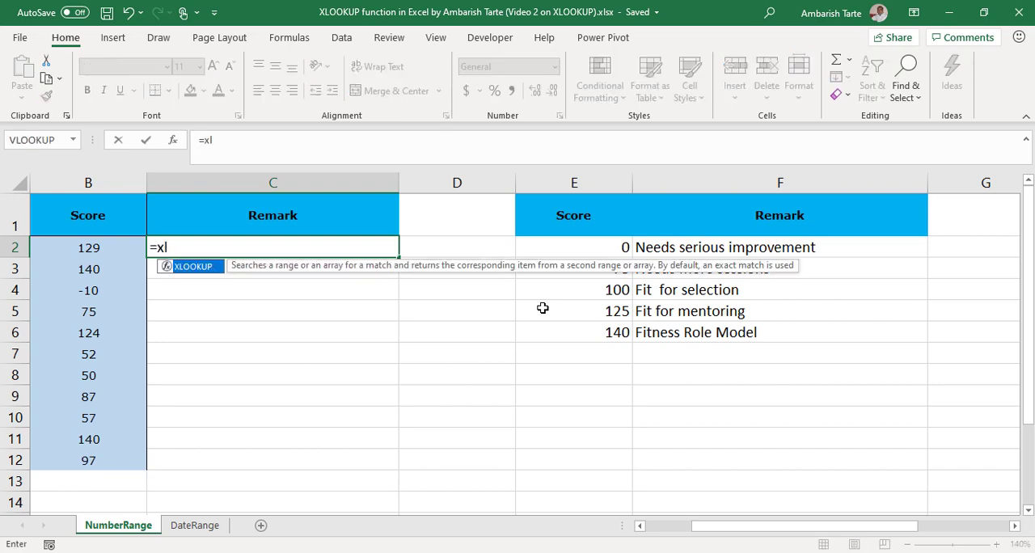
key(Tab)
key(Left)
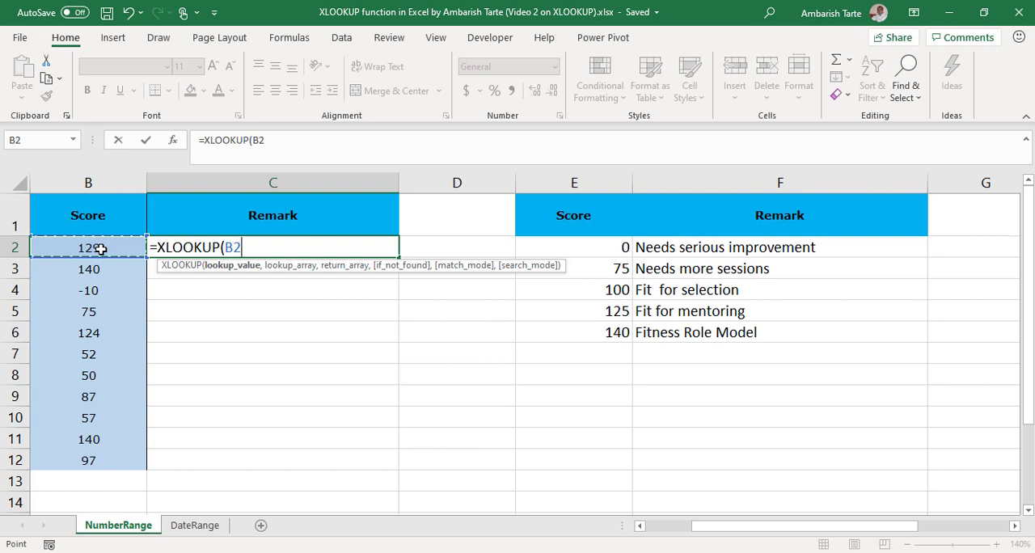
text(,)
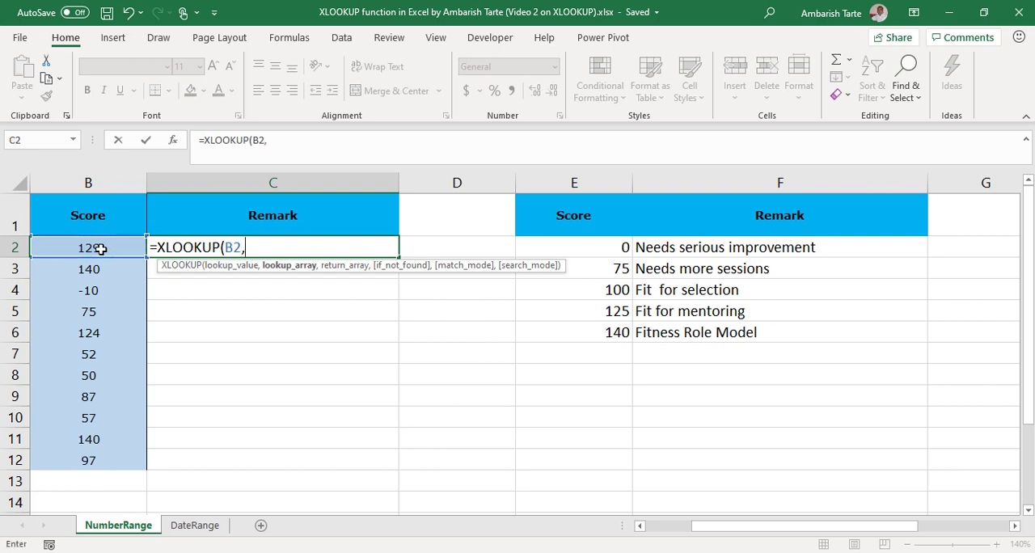
click(598, 247)
key(ctrl+shift+Down)
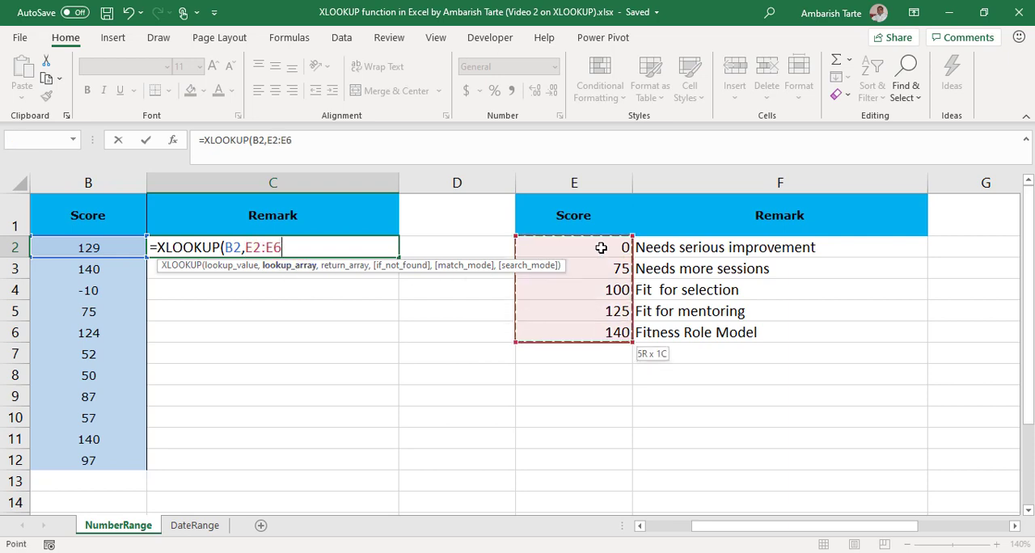
key(F4)
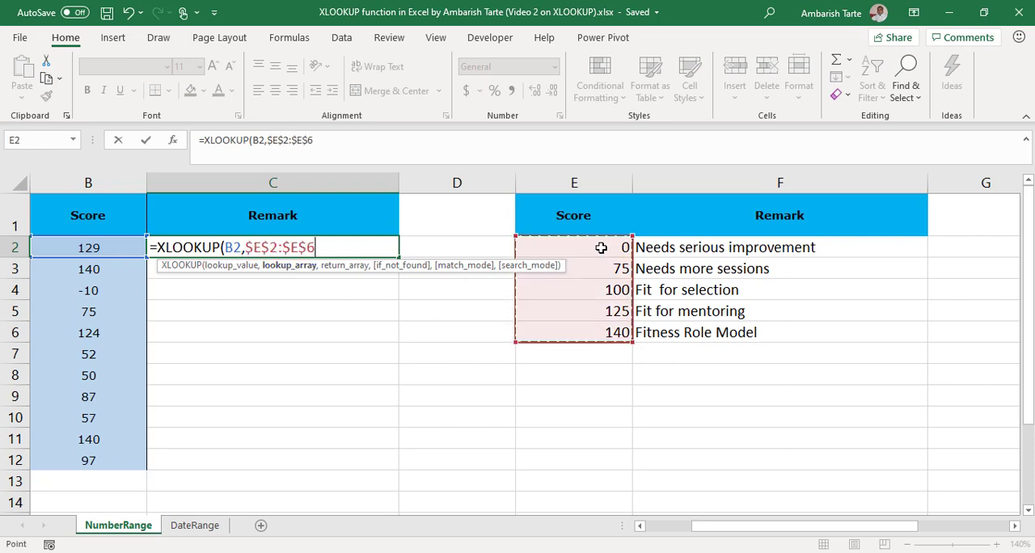
text(,)
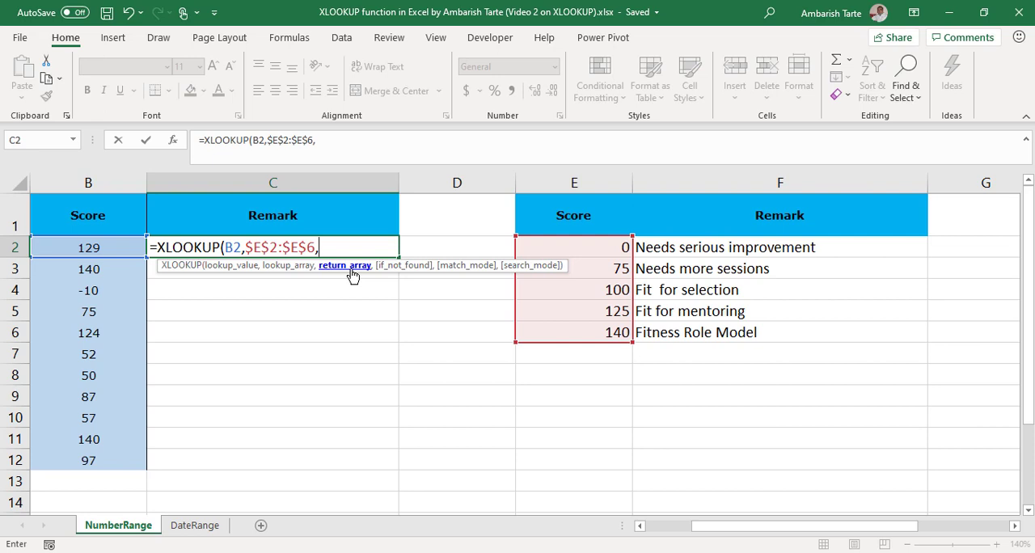
Step: Add $F$2:$F$6 as the XLOOKUP return array and an empty string "" as the if_not_found value
click(771, 252)
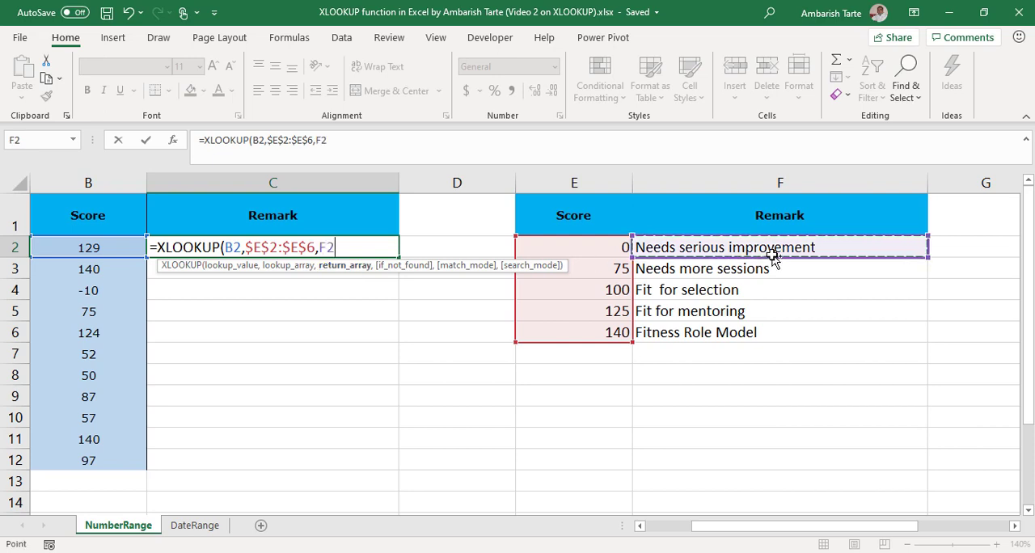
key(ctrl+shift+Down)
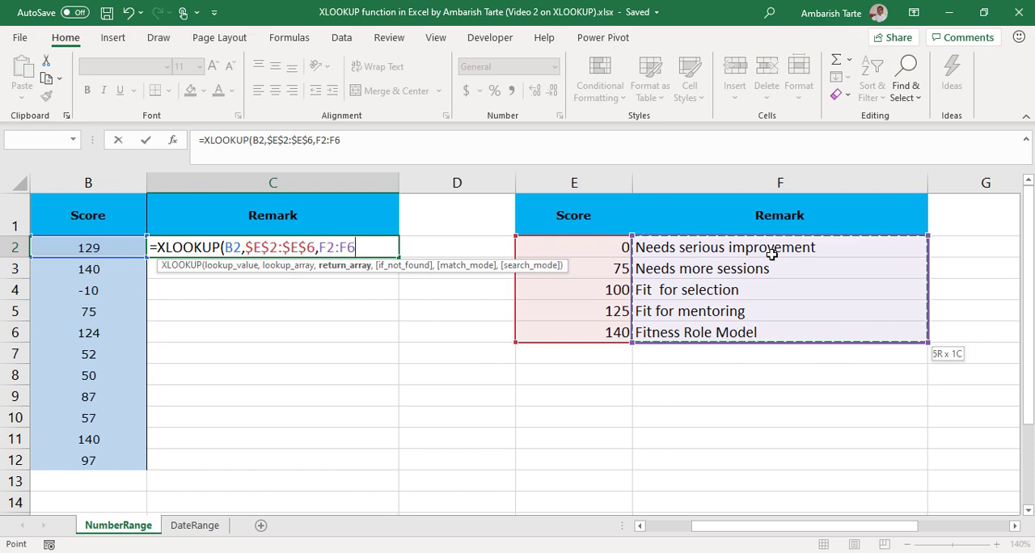
key(F4)
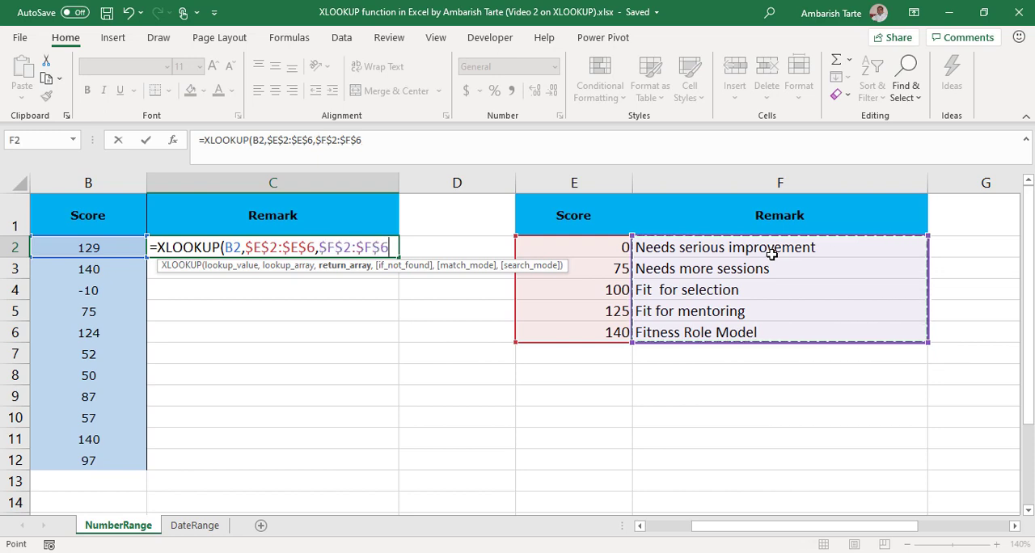
text(,)
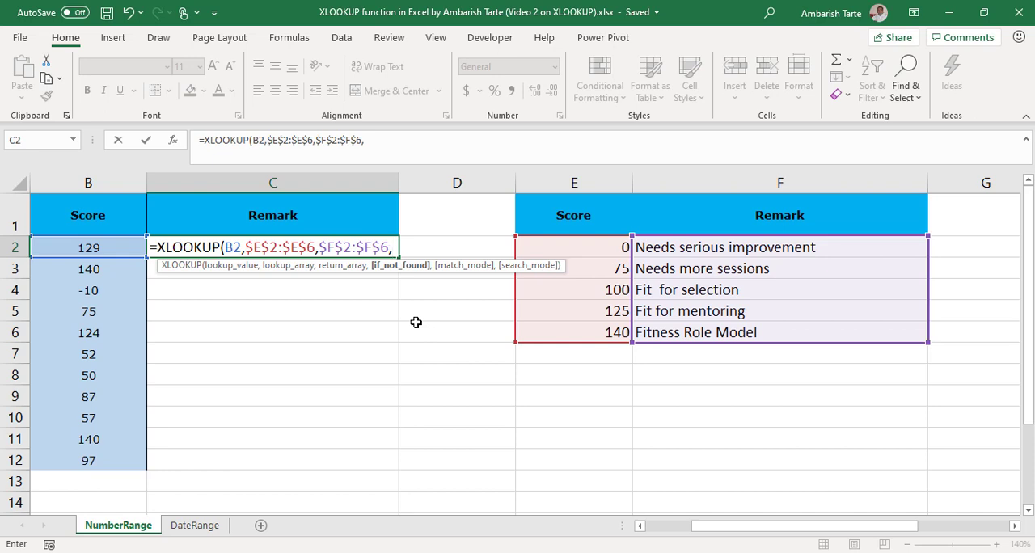
text("")
text(,)
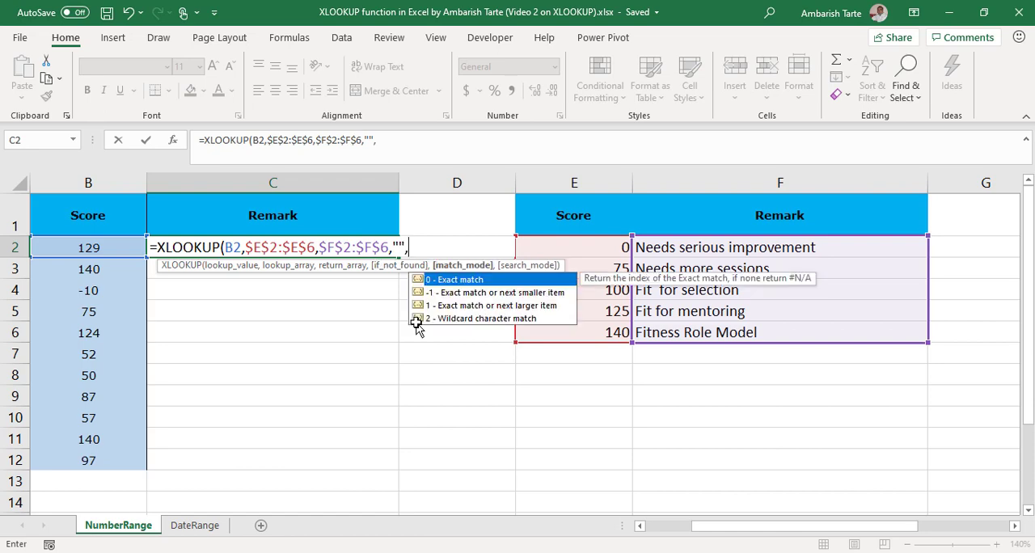
Step: Complete the XLOOKUP with match mode -1 (exact match or next smaller item) and fill the formula from C2 down to C12
key(BackSpace)
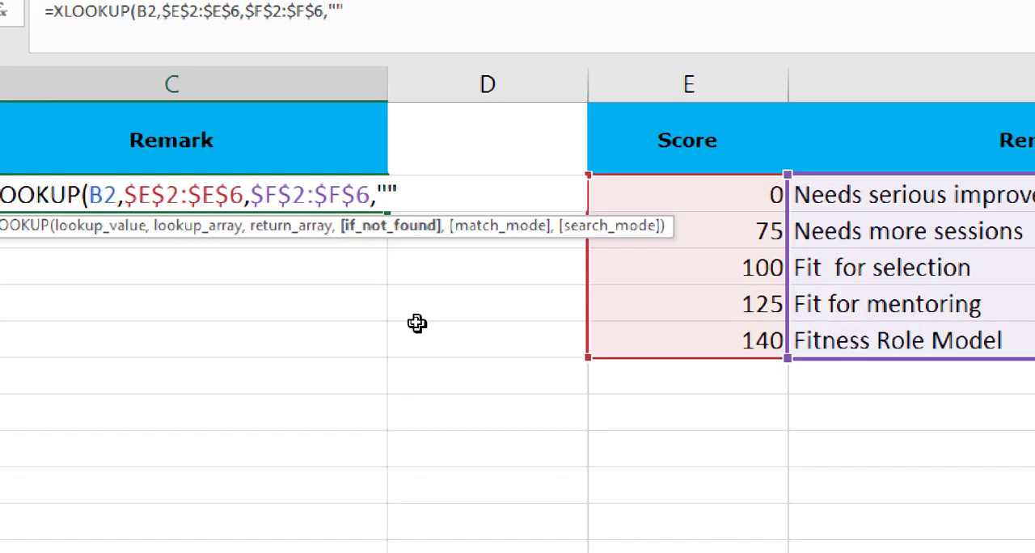
text(,)
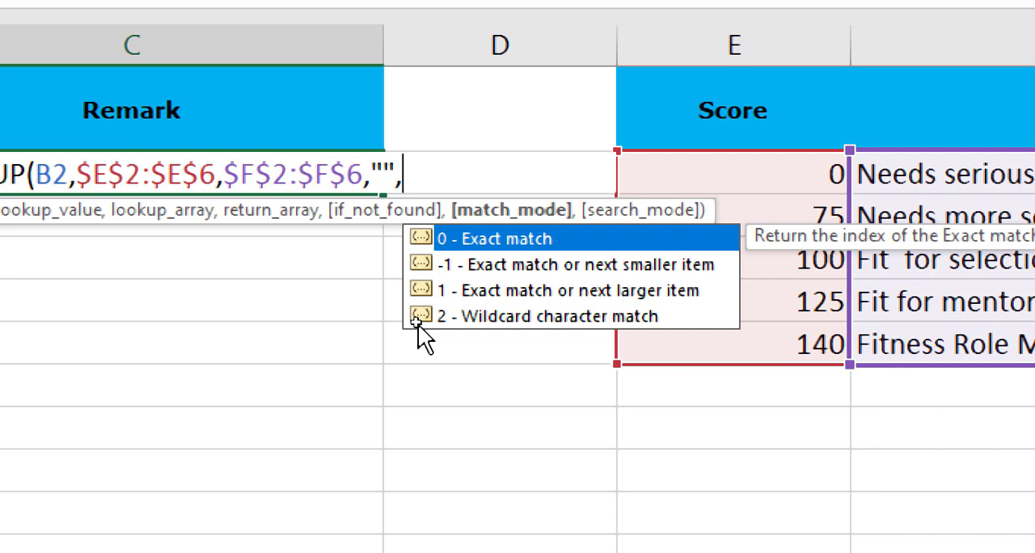
key(Down)
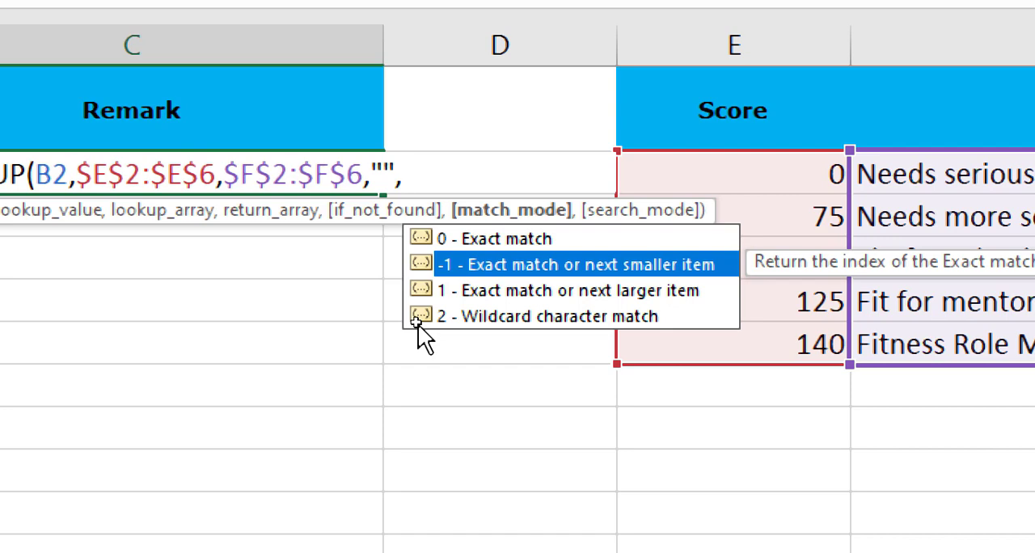
key(Tab)
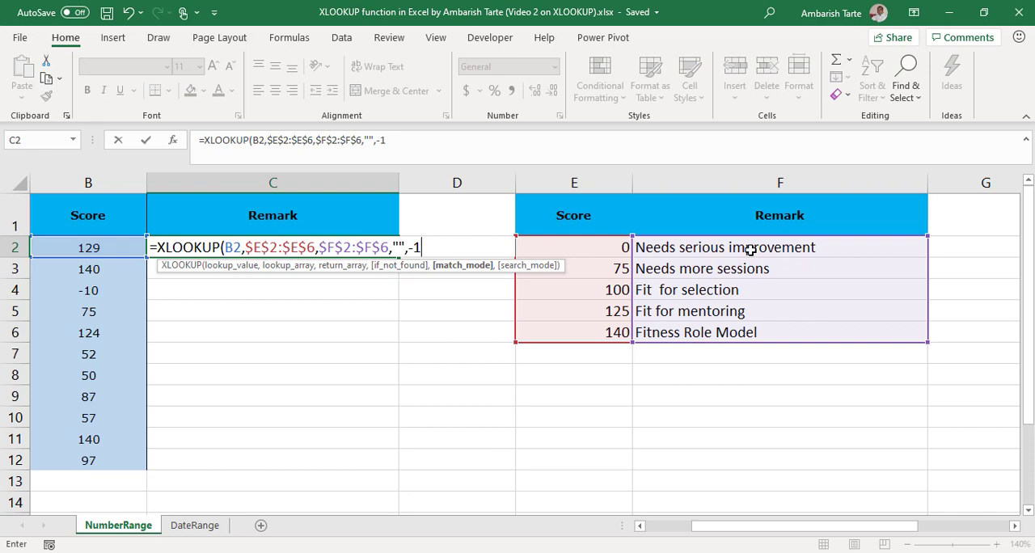
key(ctrl+Return)
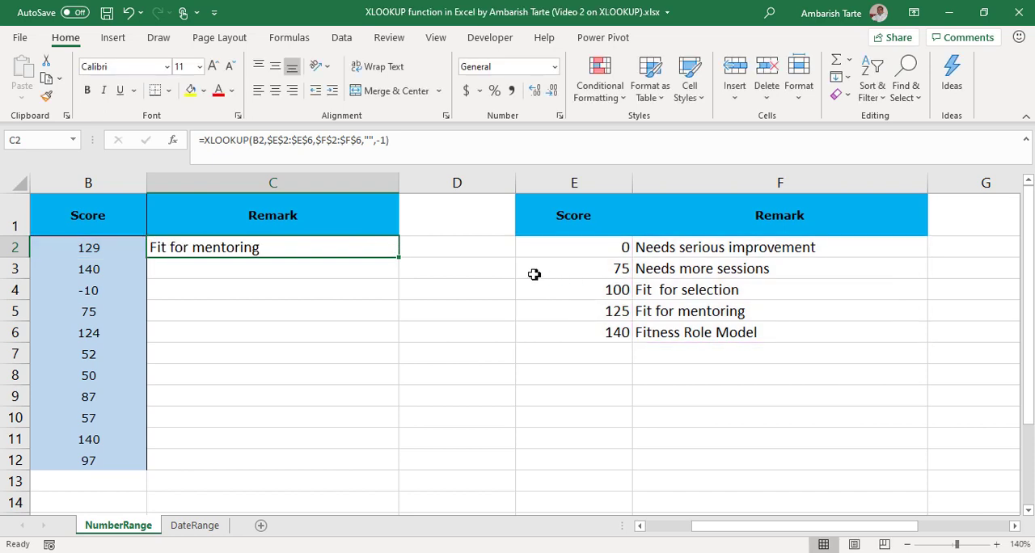
double_click(399, 258)
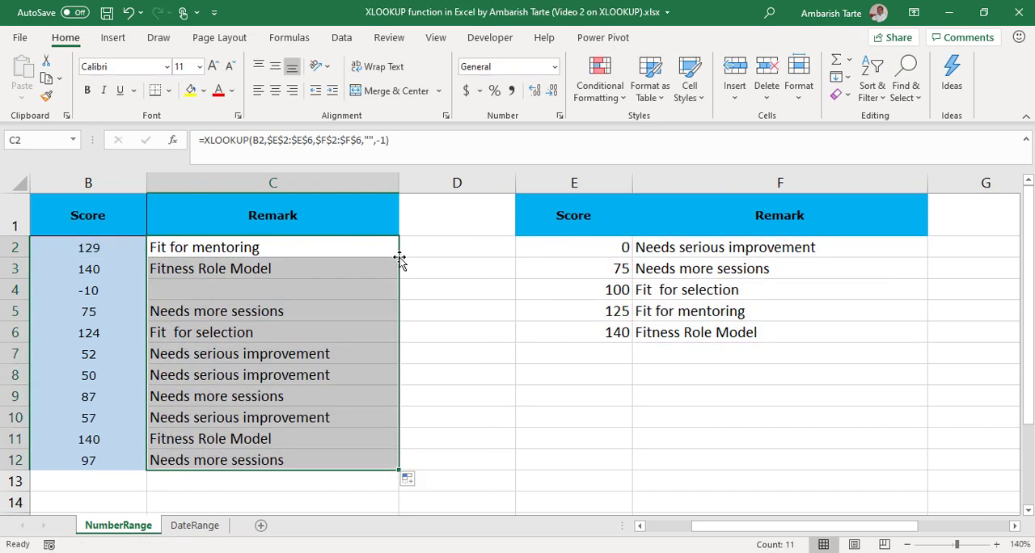